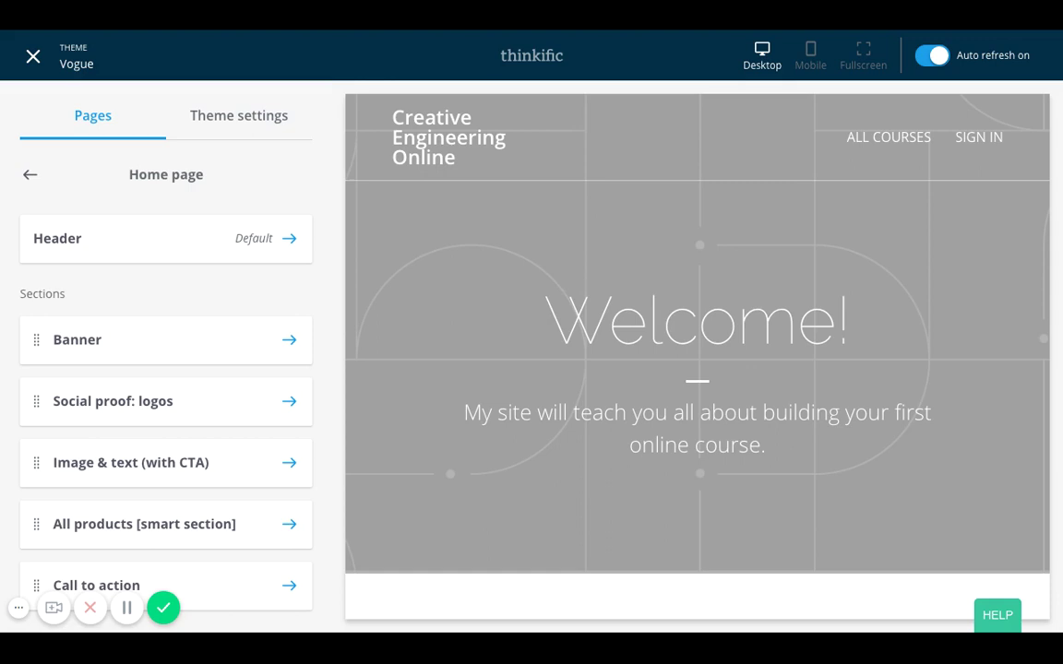
- Change the heading of the home page's Banner section to "Welcome to my course!"
scroll(696, 359, down, 1)
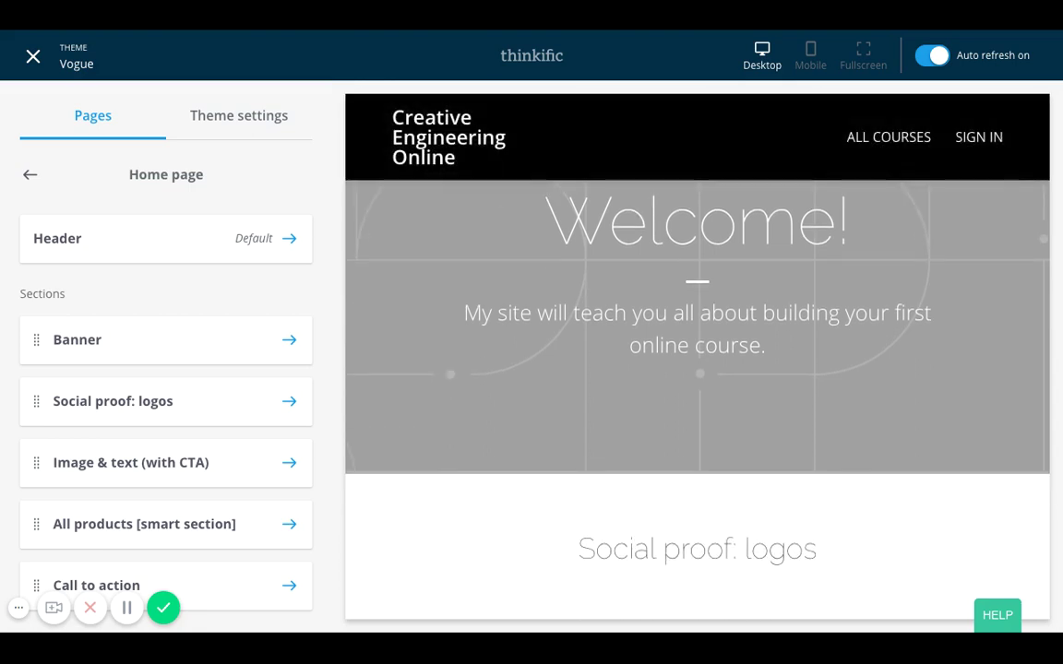
scroll(696, 360, up, 1)
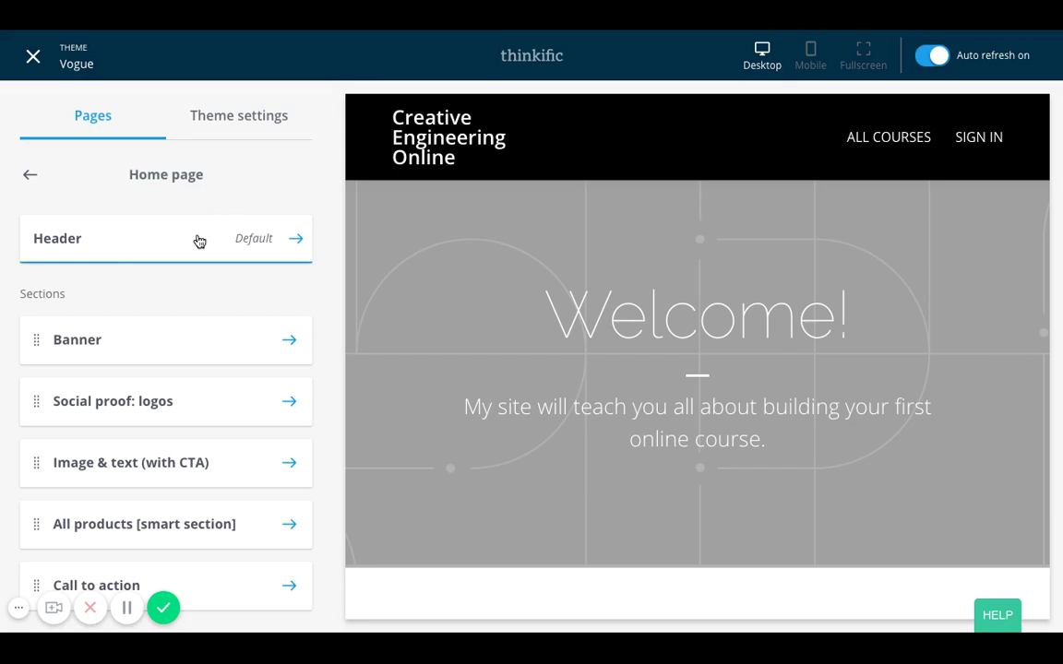
scroll(172, 332, down, 1)
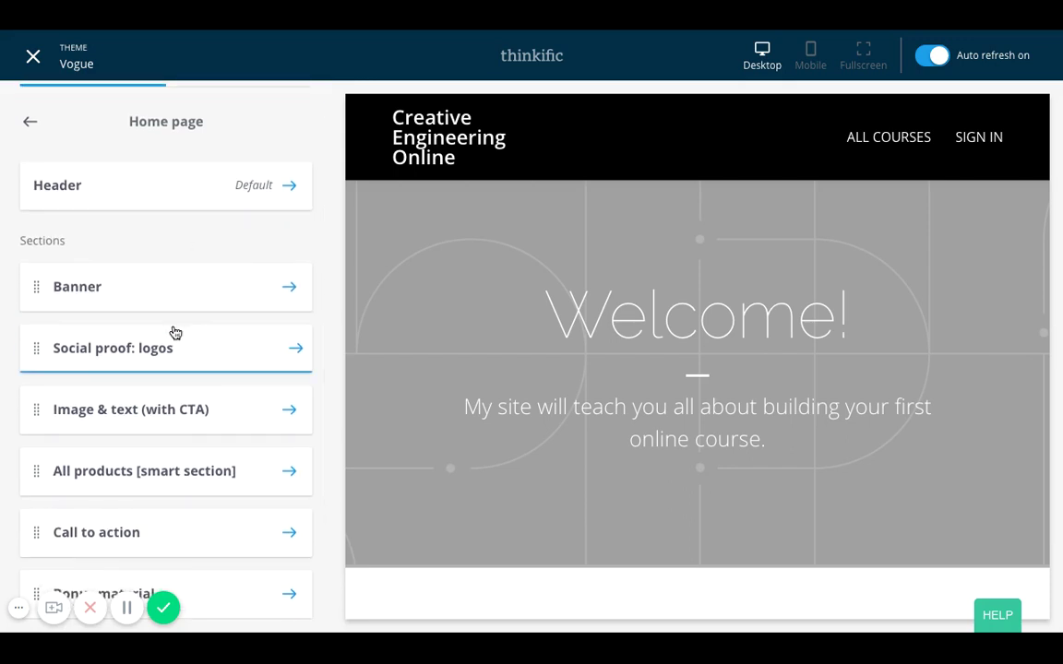
click(229, 297)
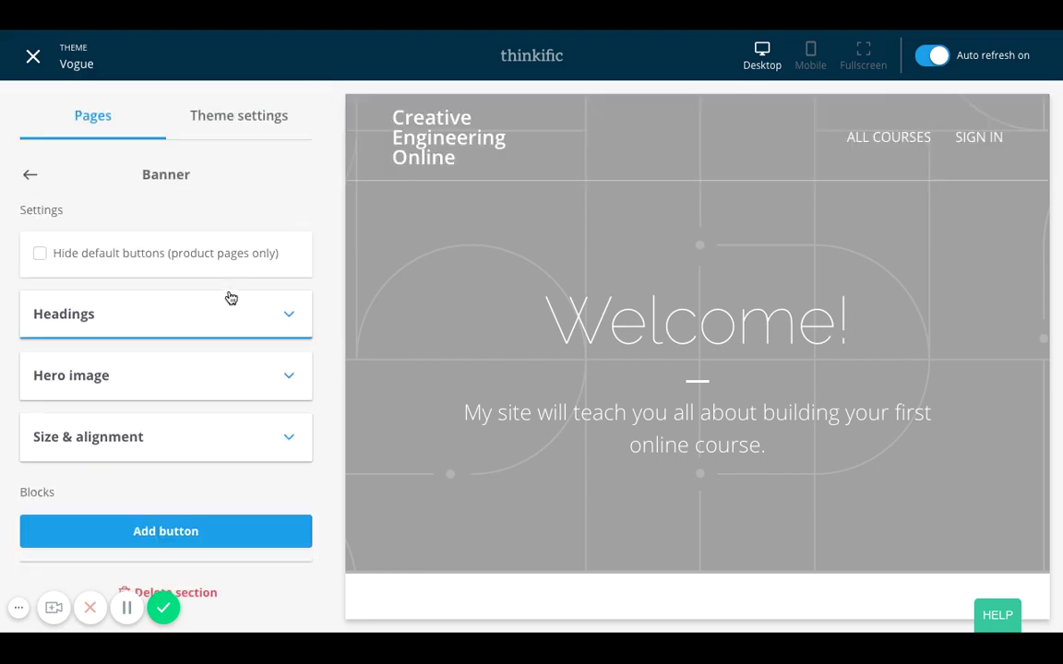
click(175, 319)
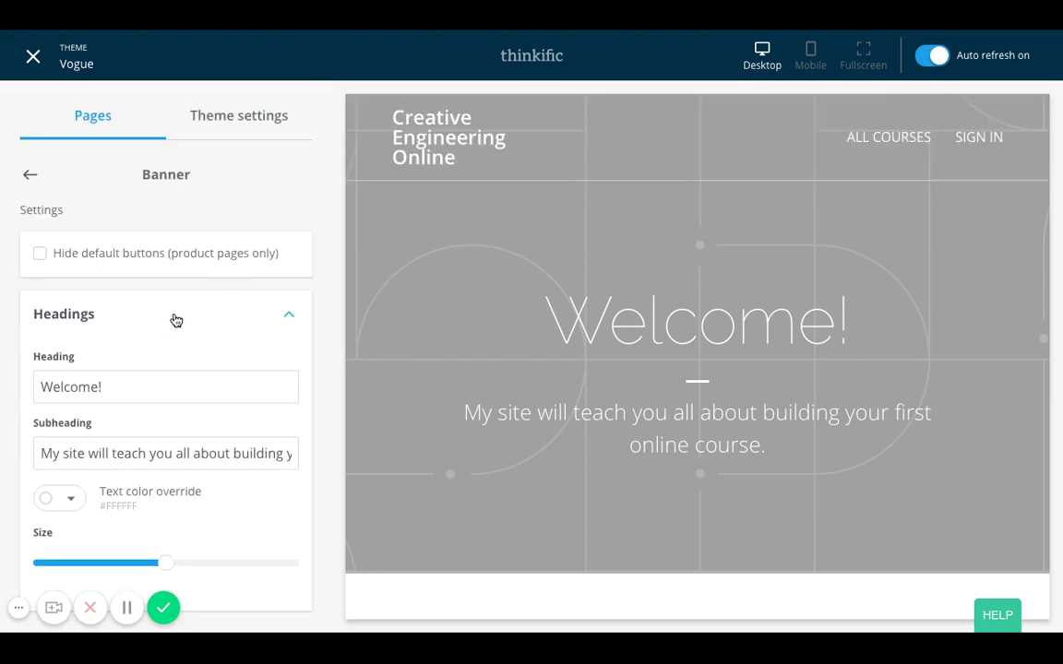
click(167, 378)
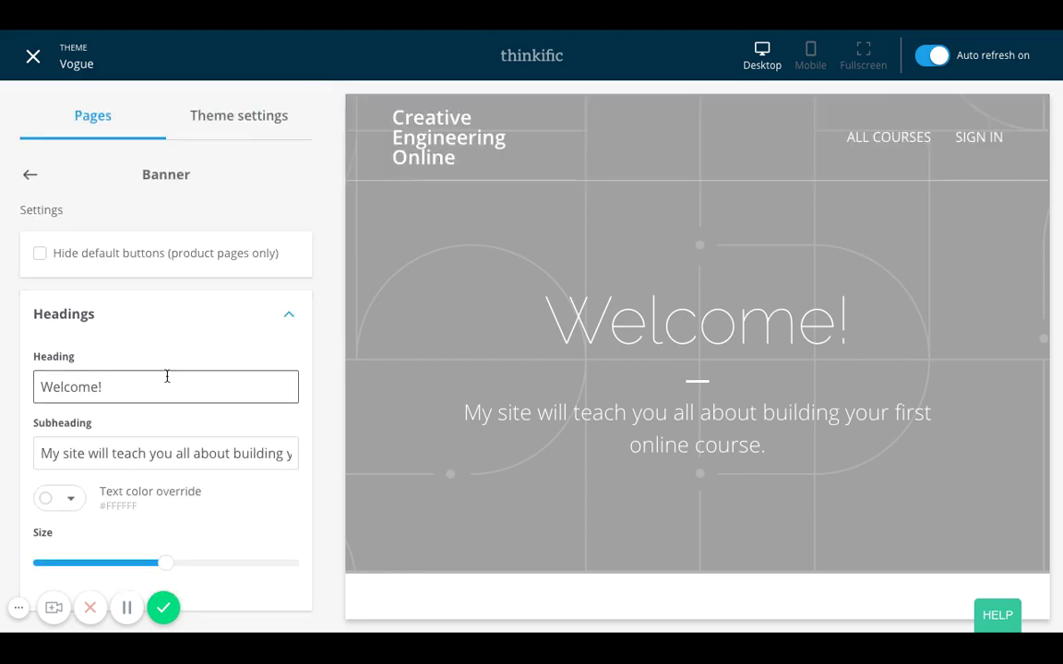
scroll(167, 379, down, 1)
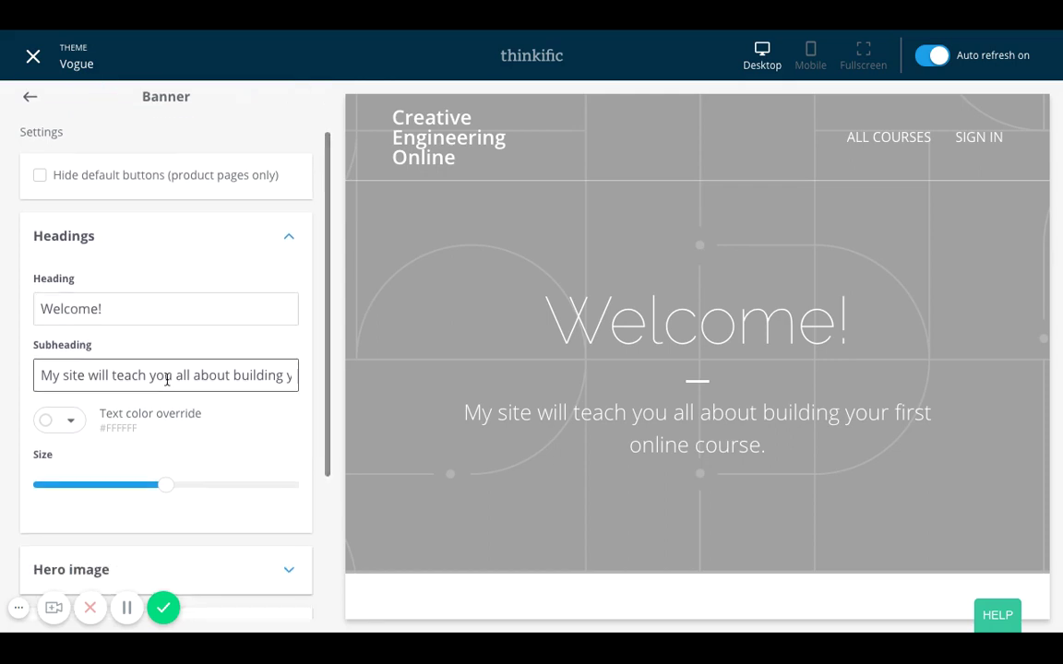
click(131, 318)
key(BackSpace)
text(to my cours)
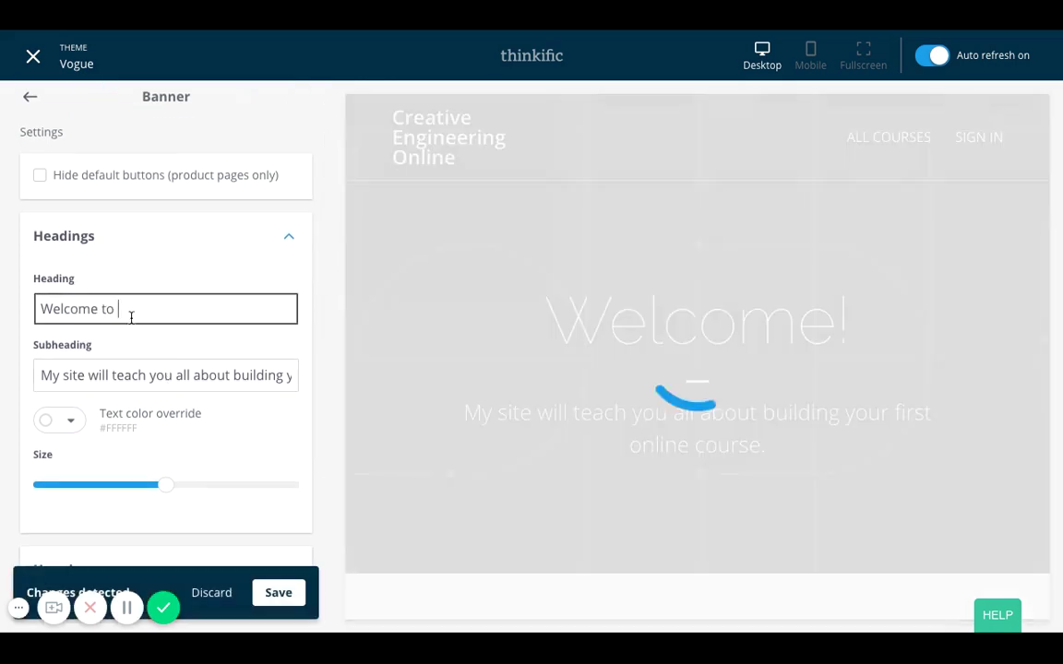
text(e!)
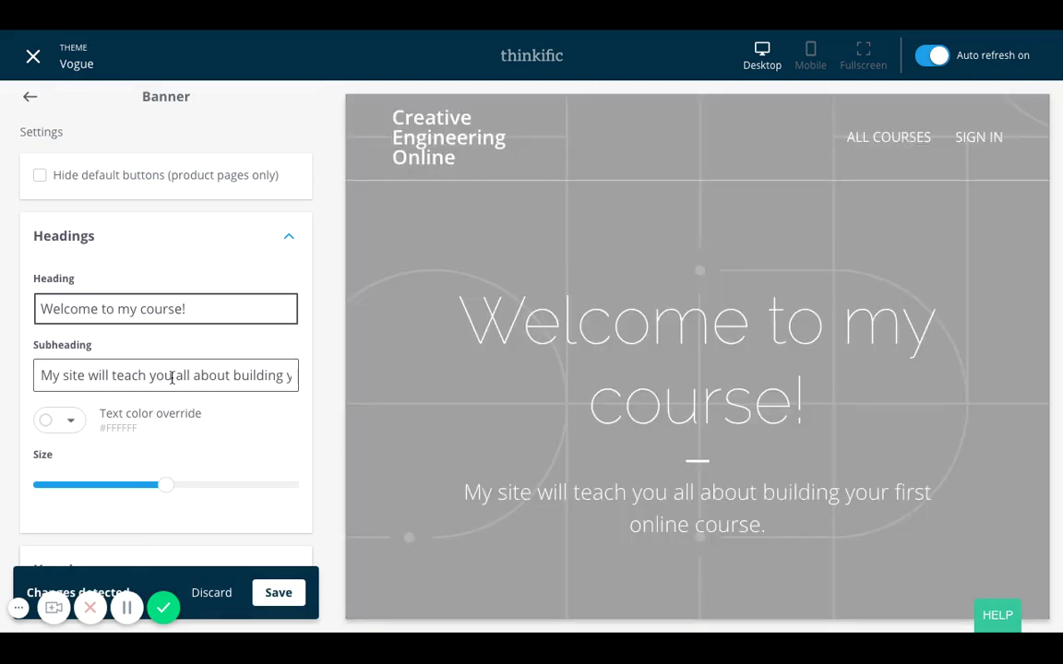
- Raise the banner hero image's overlay opacity to just under half and set its overlay color to #892C2C
scroll(171, 374, down, 3)
click(158, 342)
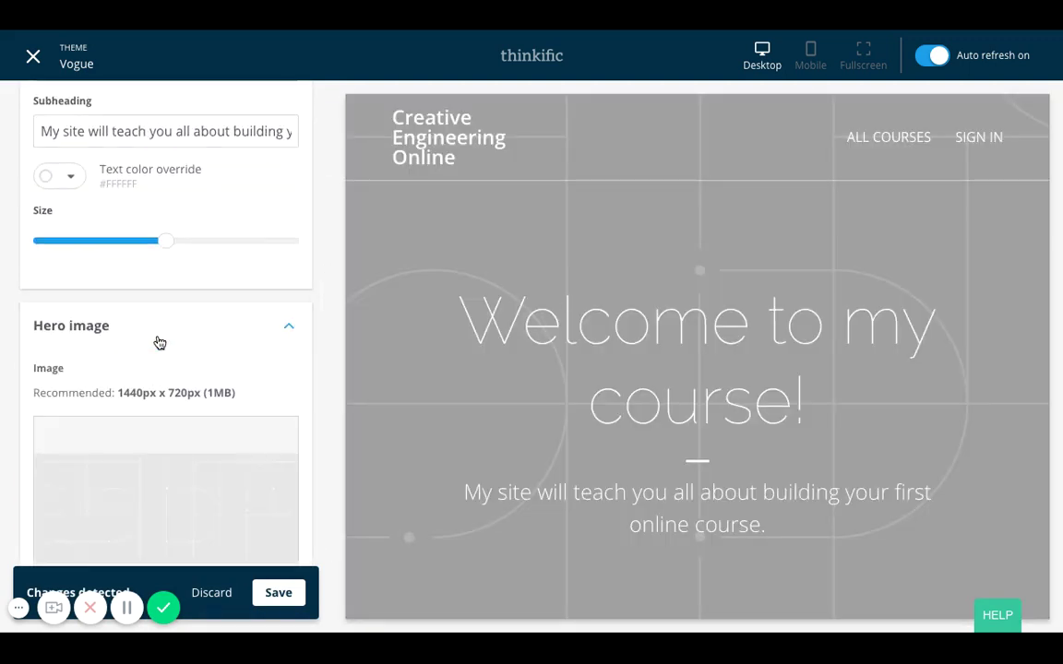
scroll(159, 342, down, 2)
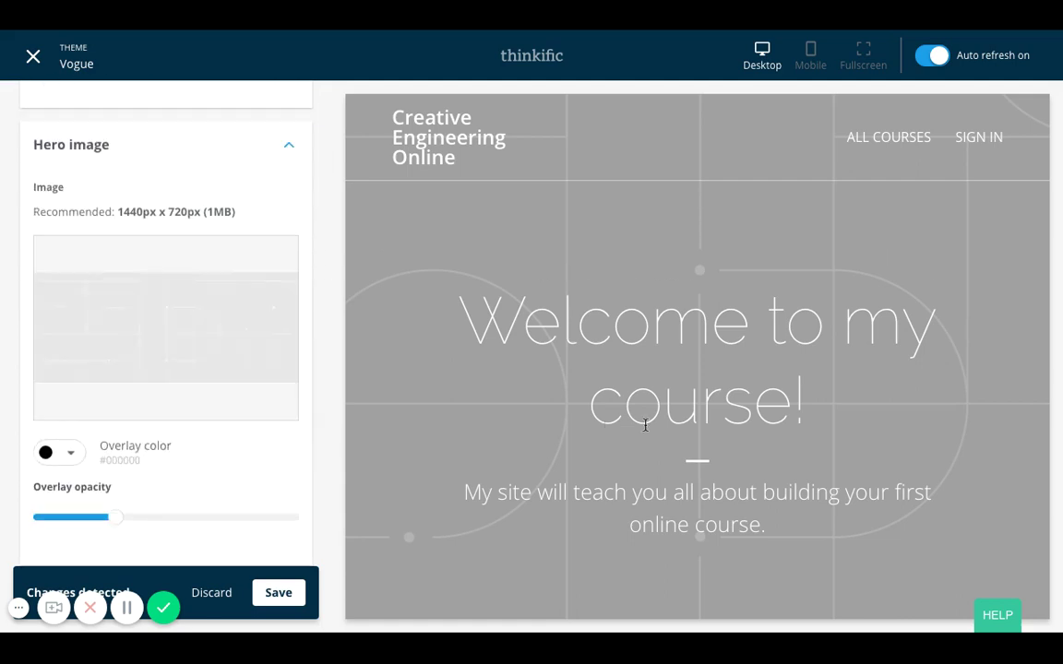
mouse_move(267, 332)
drag(118, 522, 154, 523)
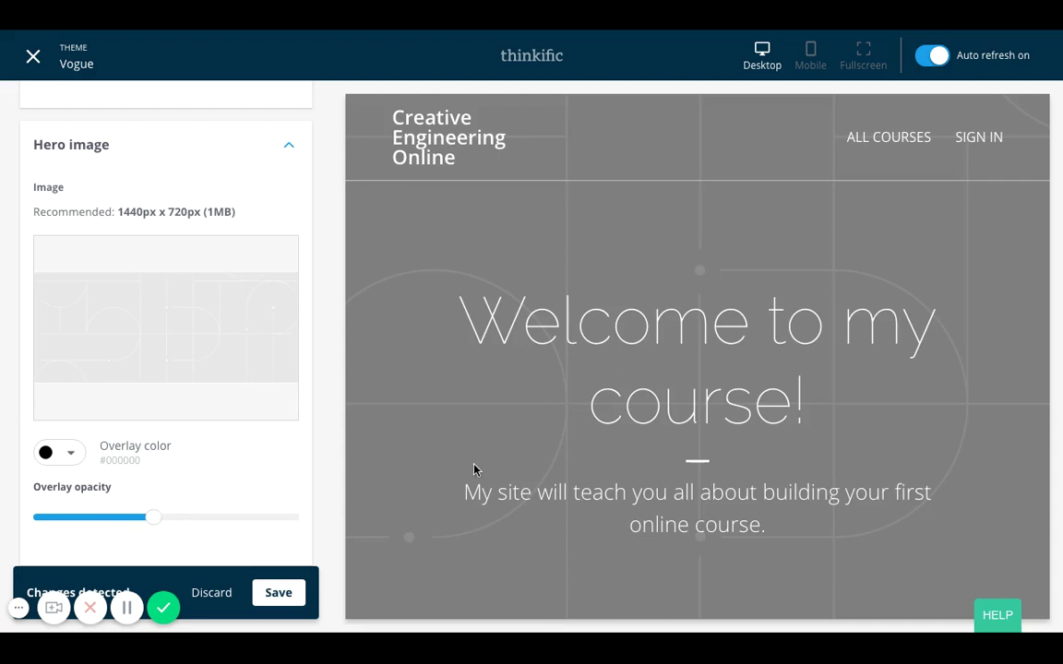
click(67, 456)
click(156, 294)
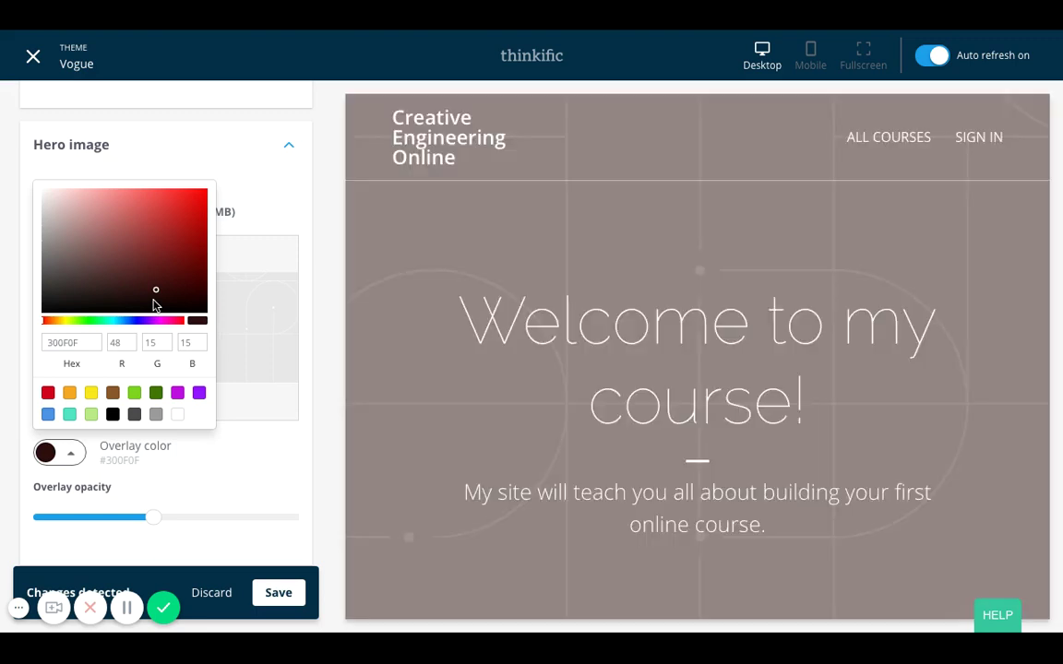
click(155, 250)
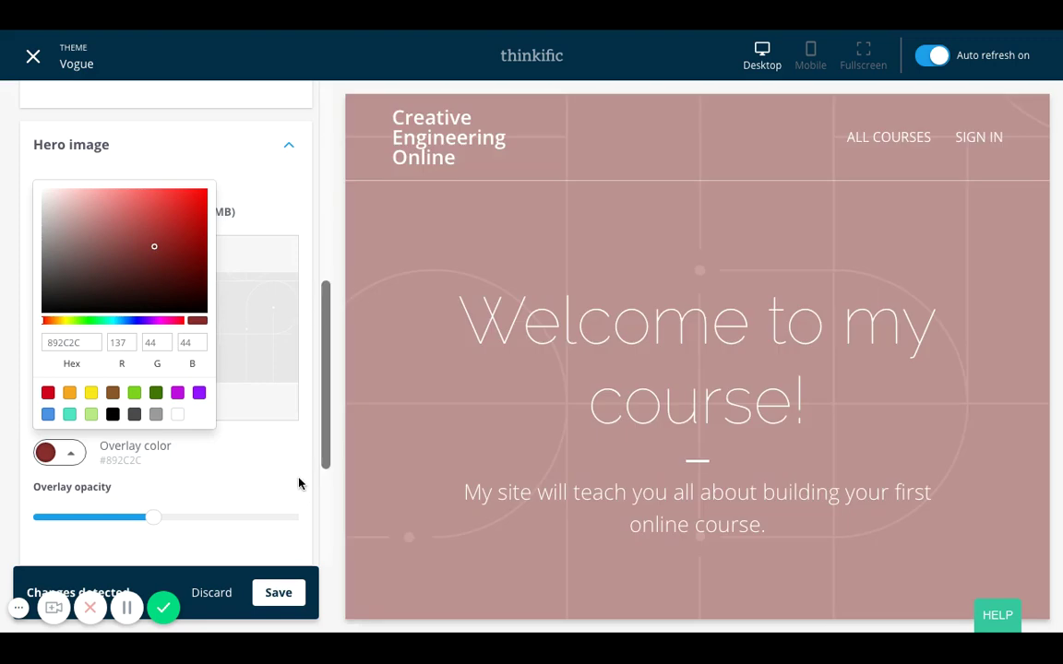
click(299, 483)
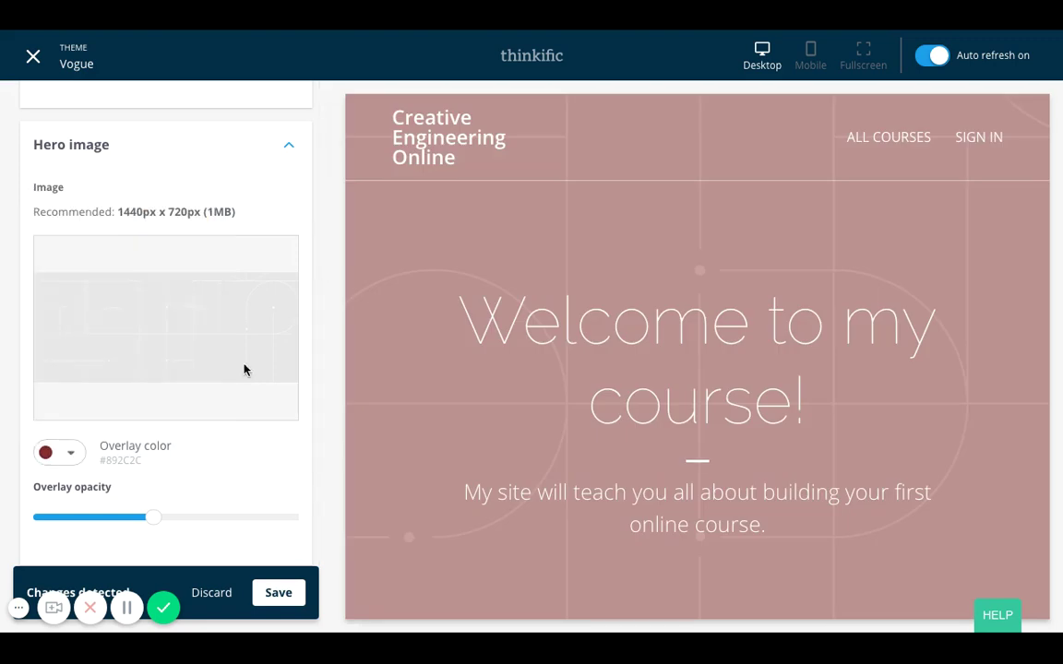
- Start replacing the hero image by running a web image search for "engineering"
mouse_move(205, 314)
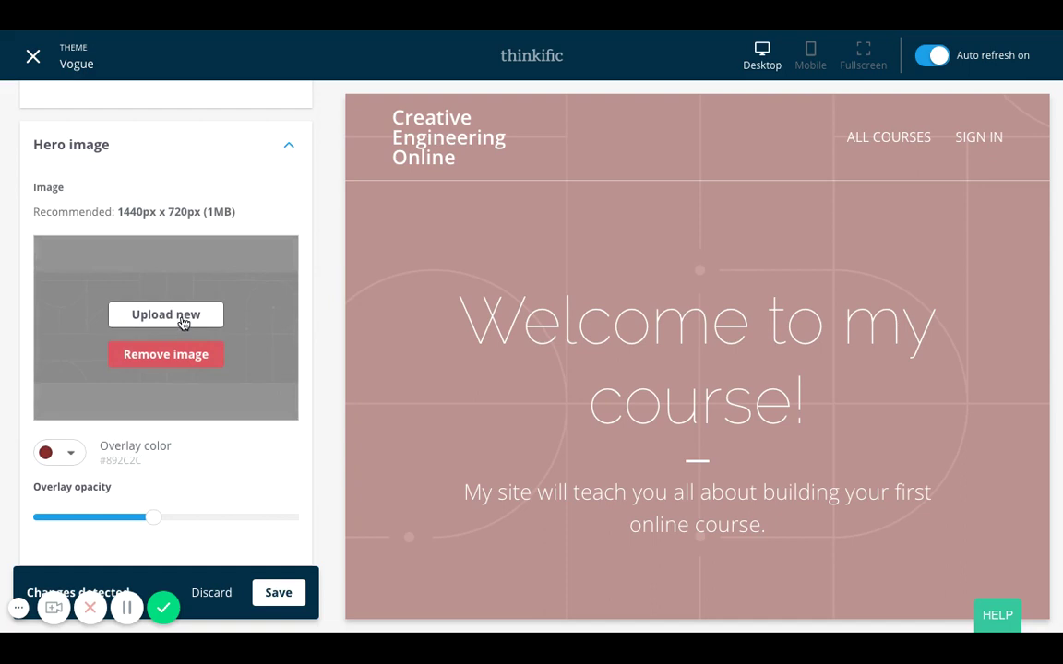
click(184, 319)
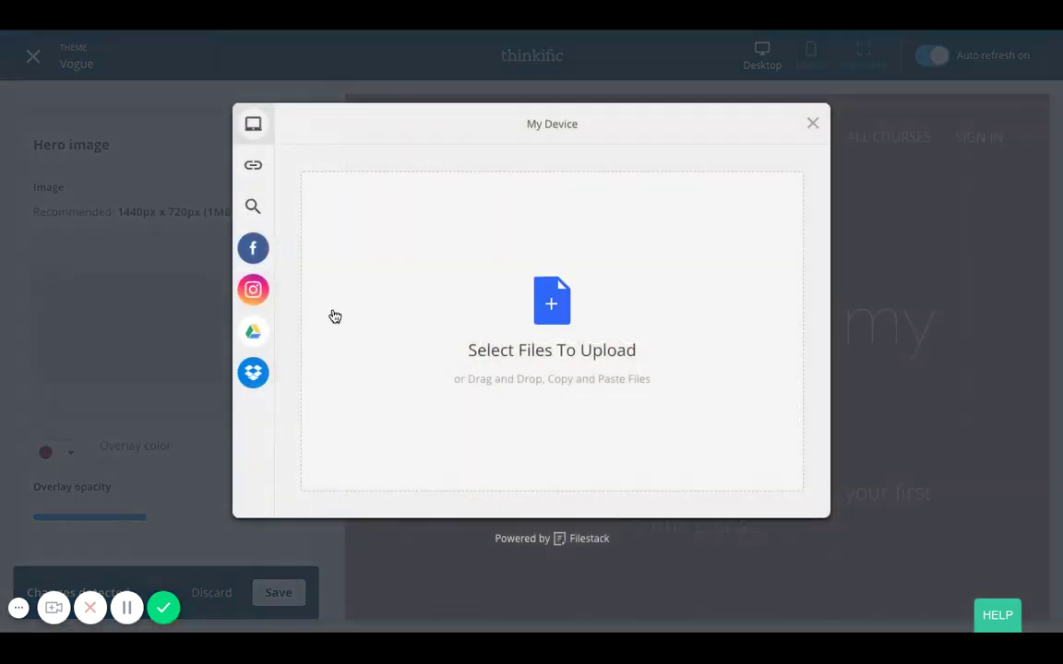
click(277, 211)
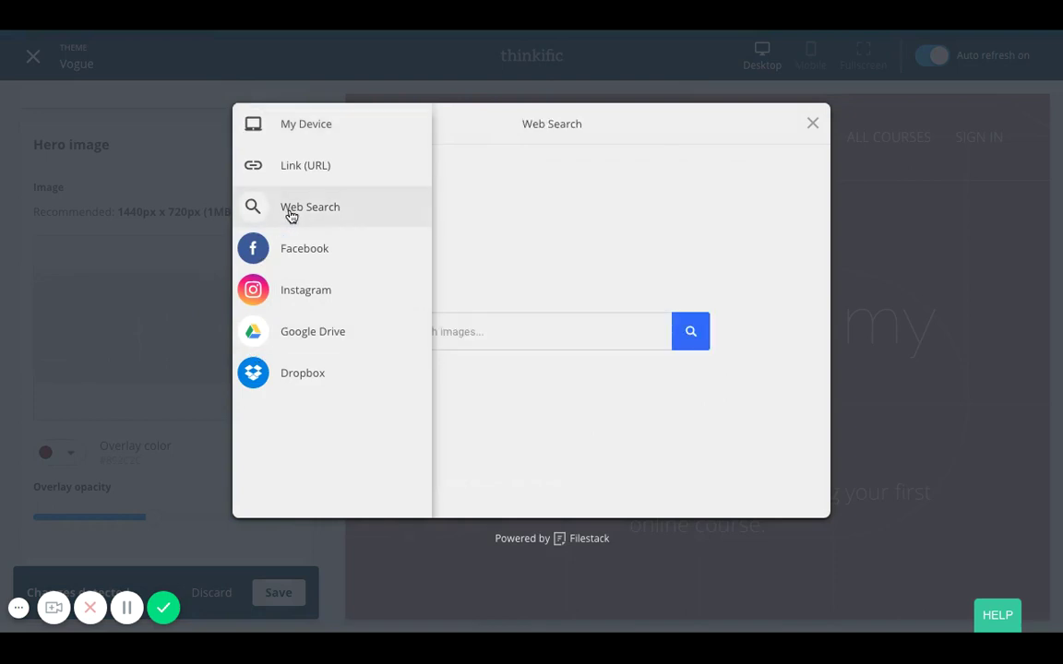
click(476, 332)
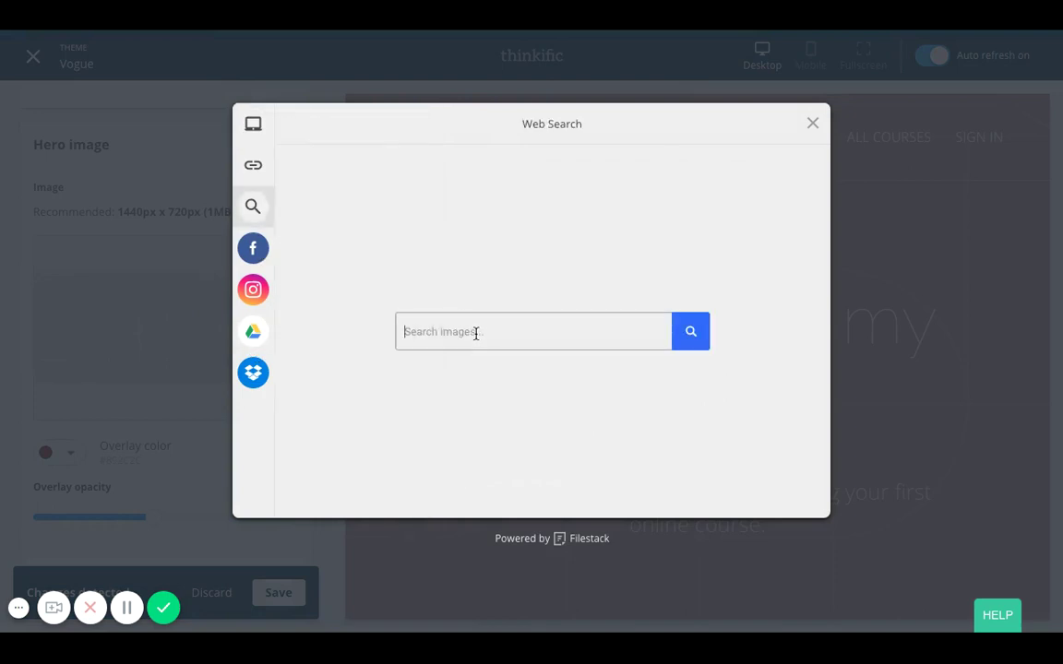
text(engineering)
key(Return)
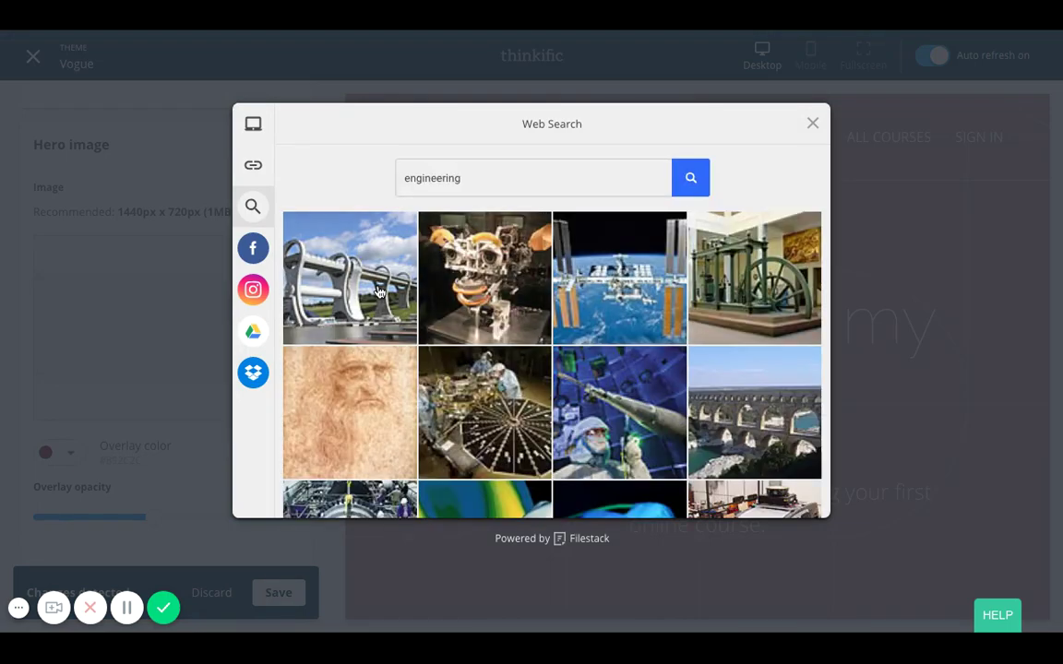
- Choose the dark photo with blurred red and white lights from the search results and upload it as the hero image
scroll(595, 416, down, 5)
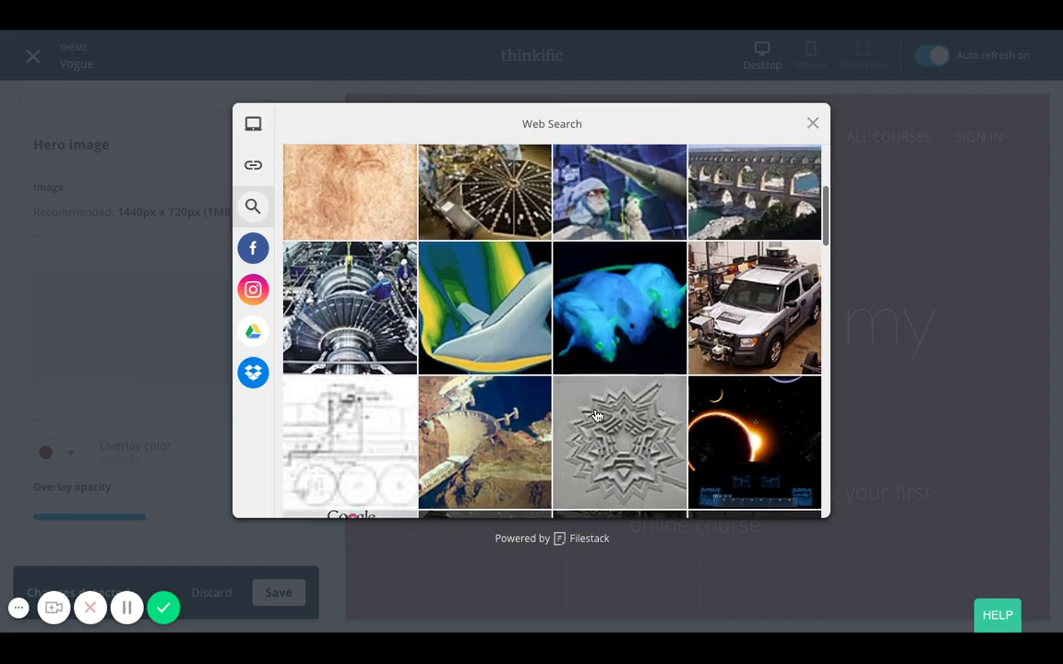
scroll(596, 416, down, 10)
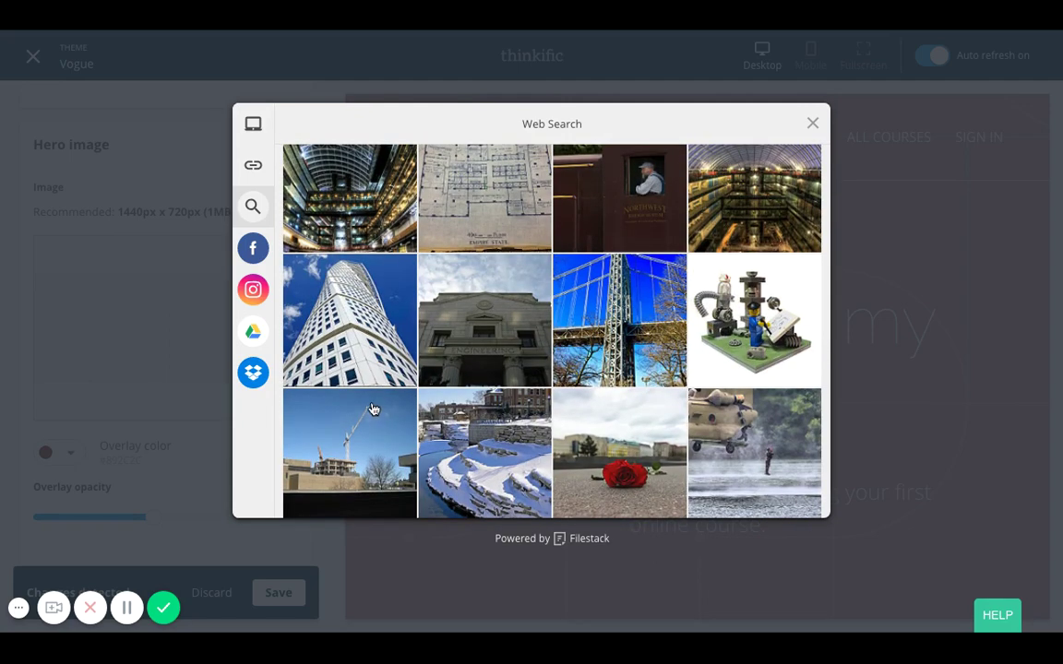
scroll(374, 409, down, 7)
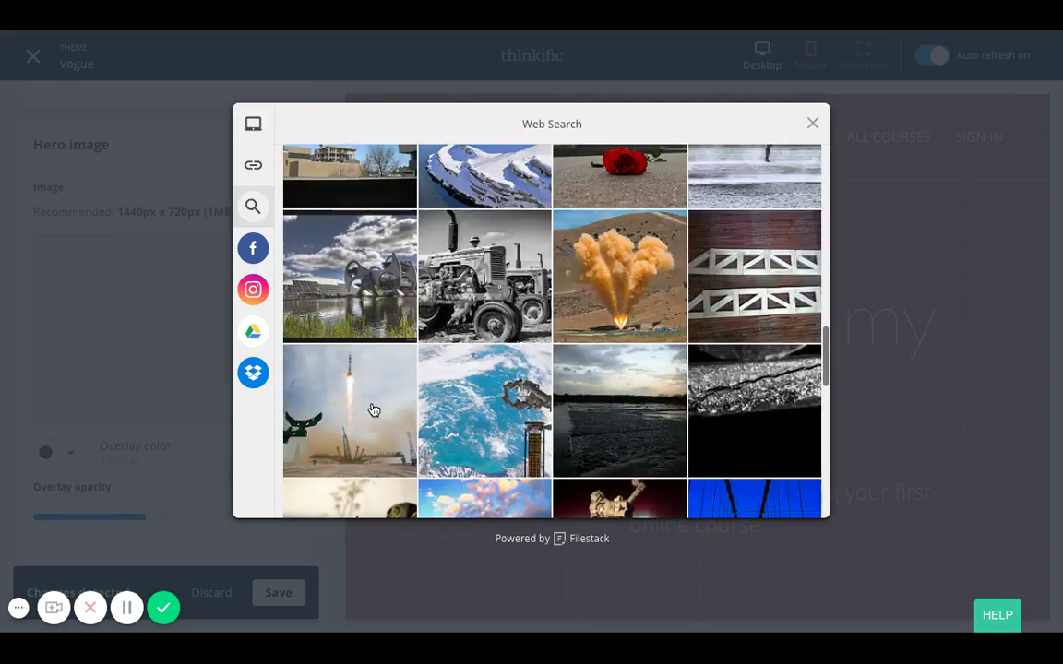
scroll(373, 410, down, 5)
click(379, 422)
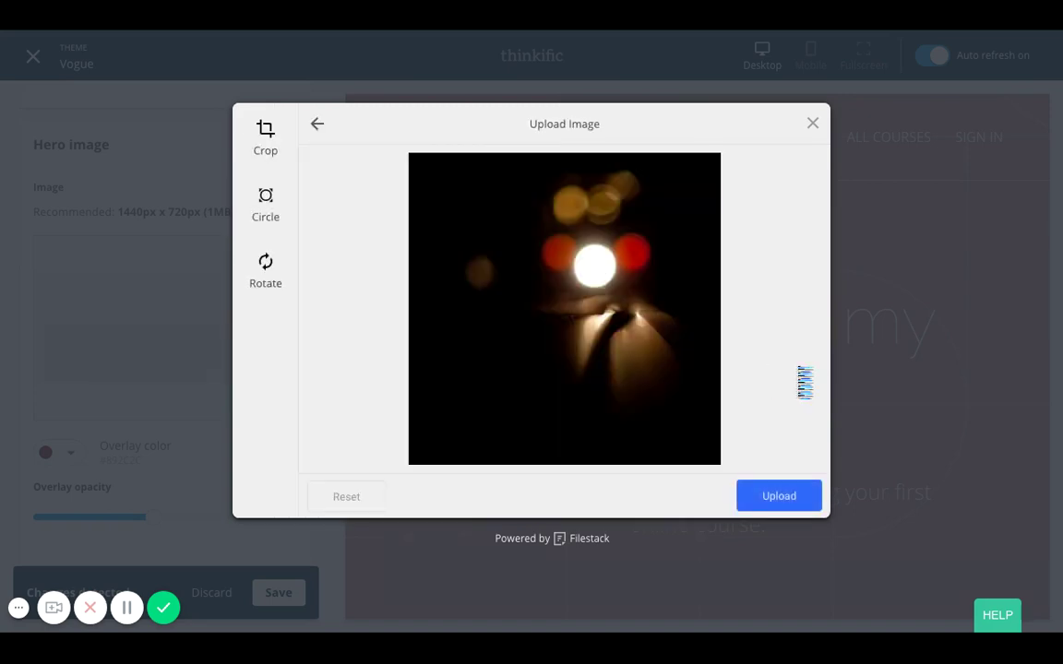
click(794, 500)
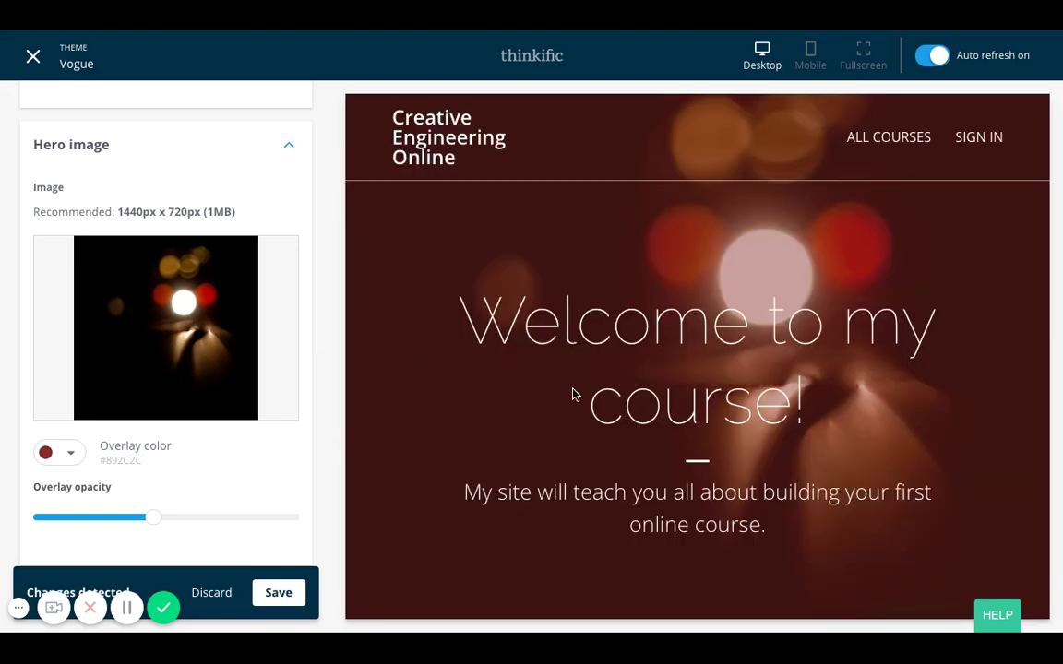
- Try a lower overlay opacity on the hero image, raise it to about three quarters, and save the banner changes
scroll(572, 395, down, 2)
scroll(572, 395, up, 2)
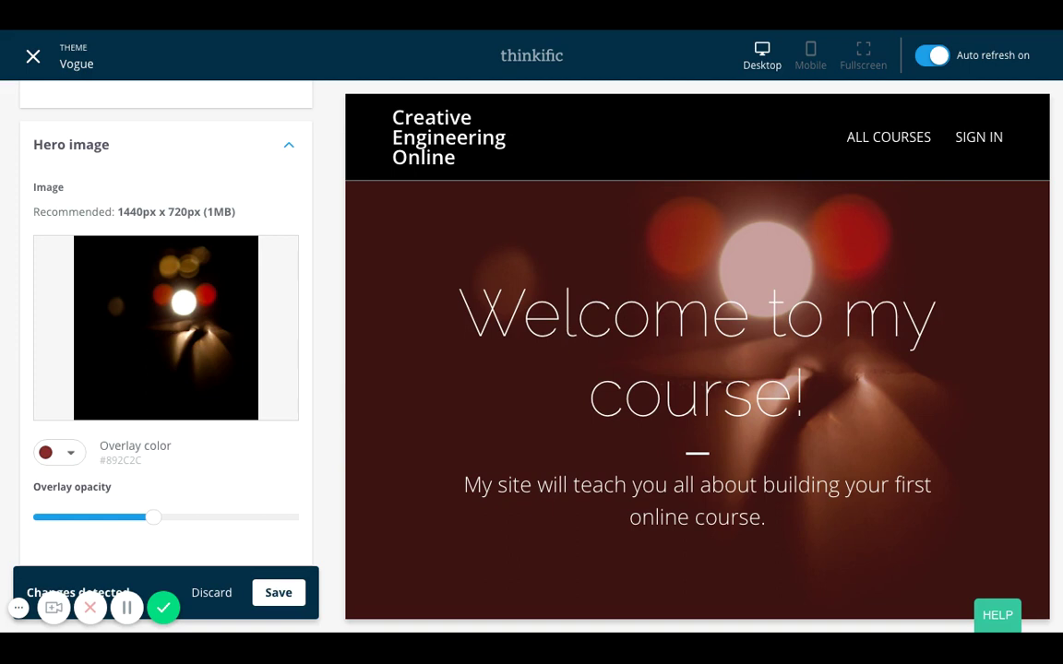
scroll(166, 304, down, 1)
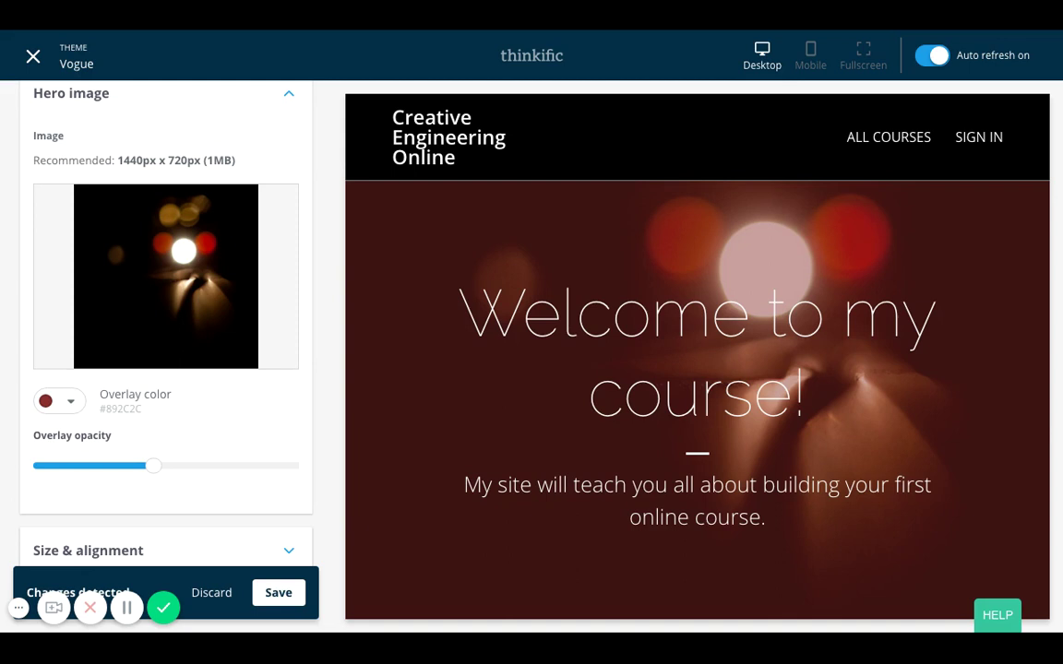
drag(154, 465, 97, 465)
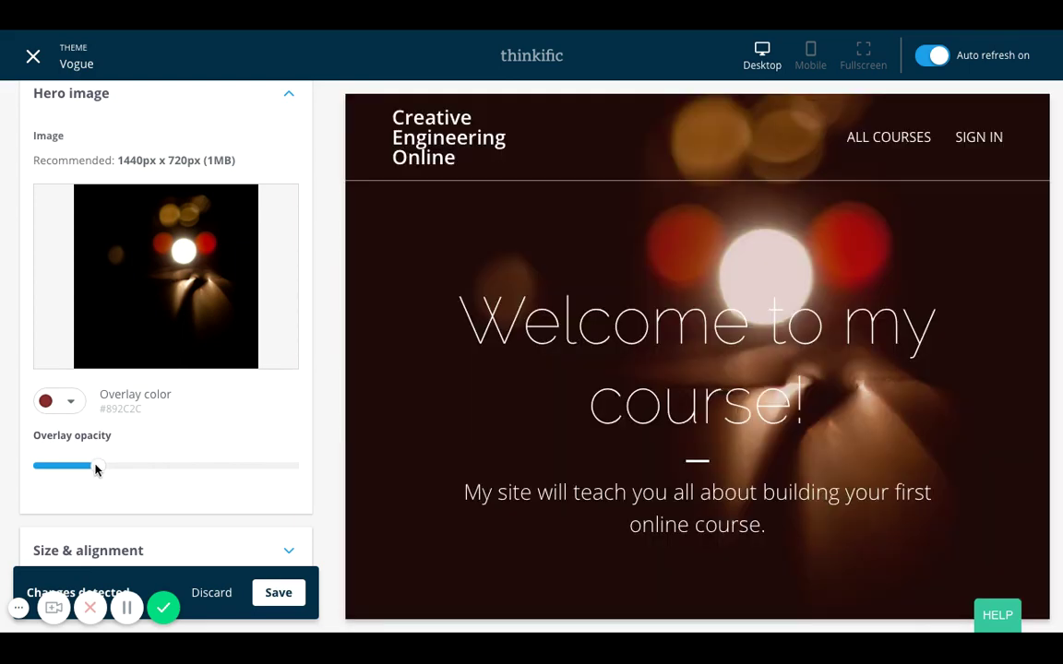
drag(97, 465, 223, 464)
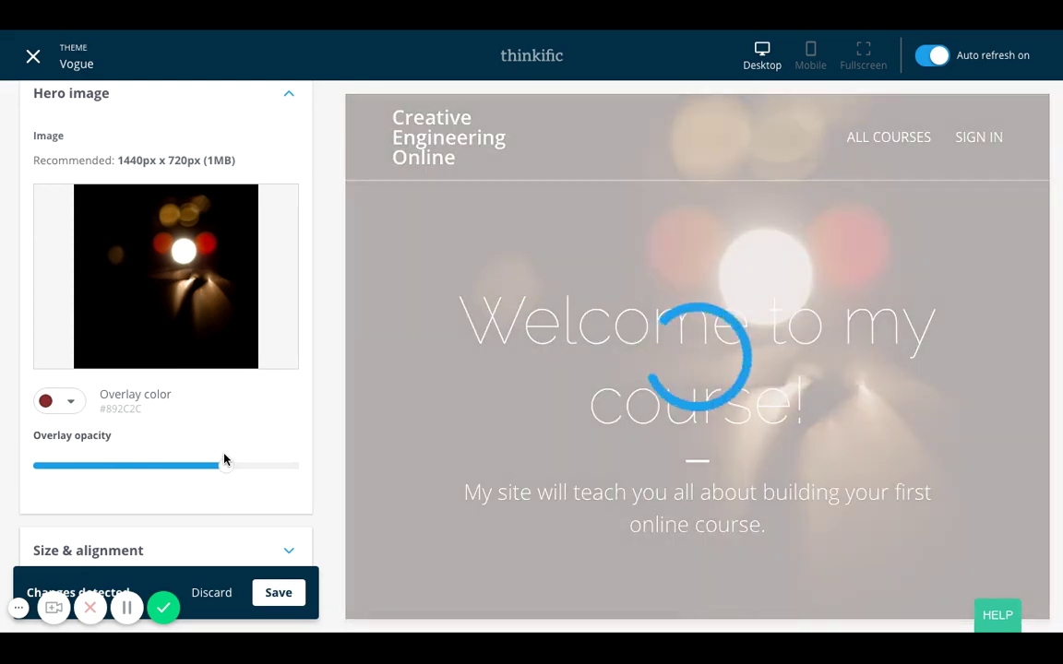
scroll(225, 405, down, 3)
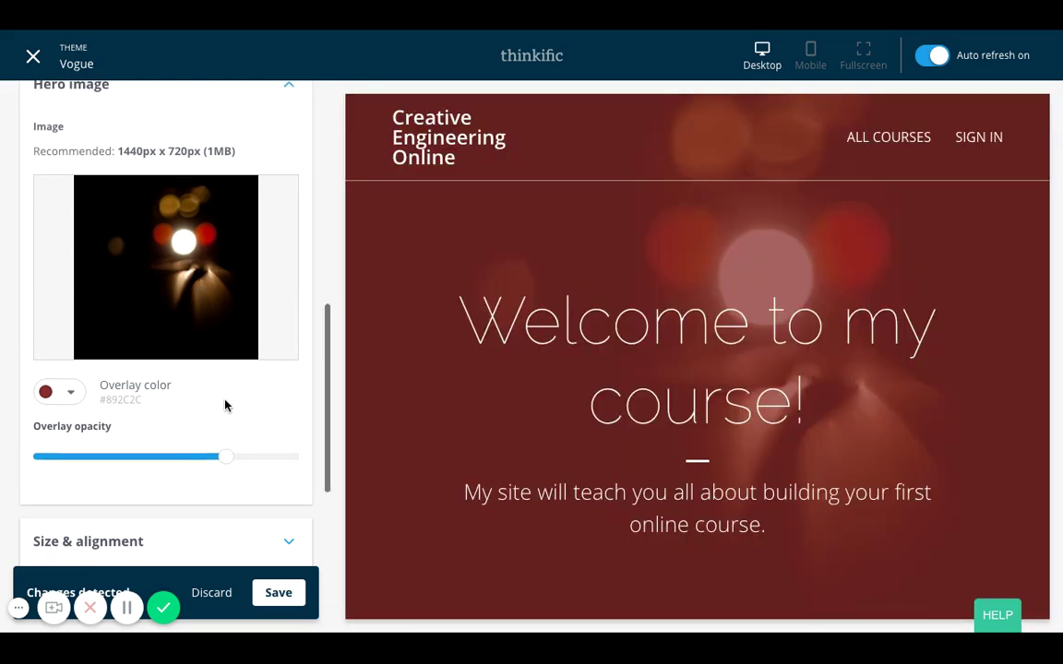
scroll(225, 405, up, 3)
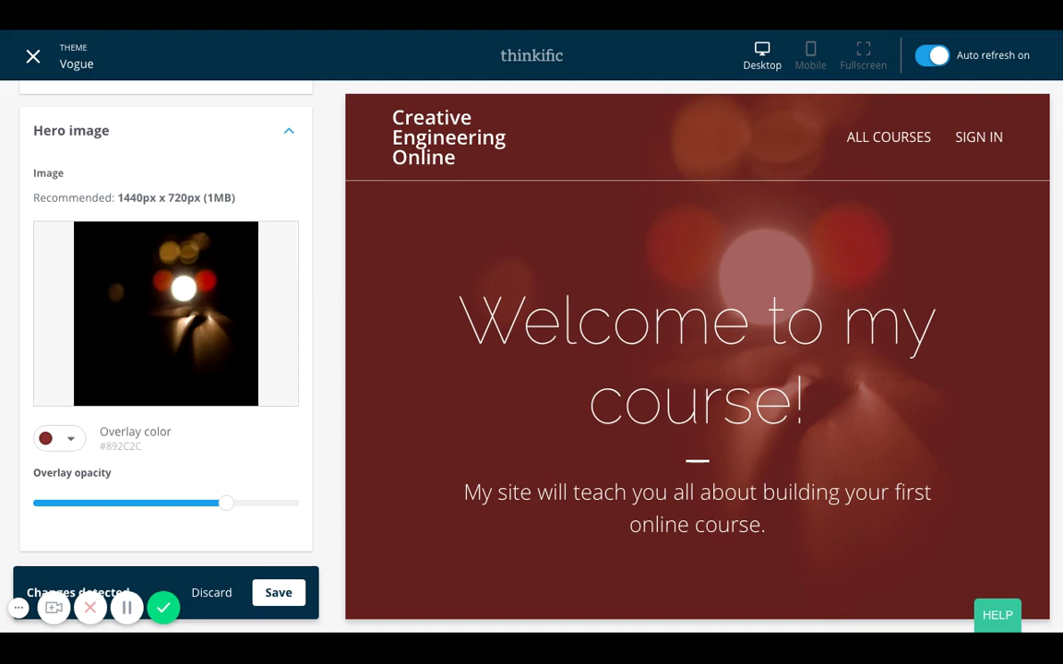
scroll(157, 304, down, 1)
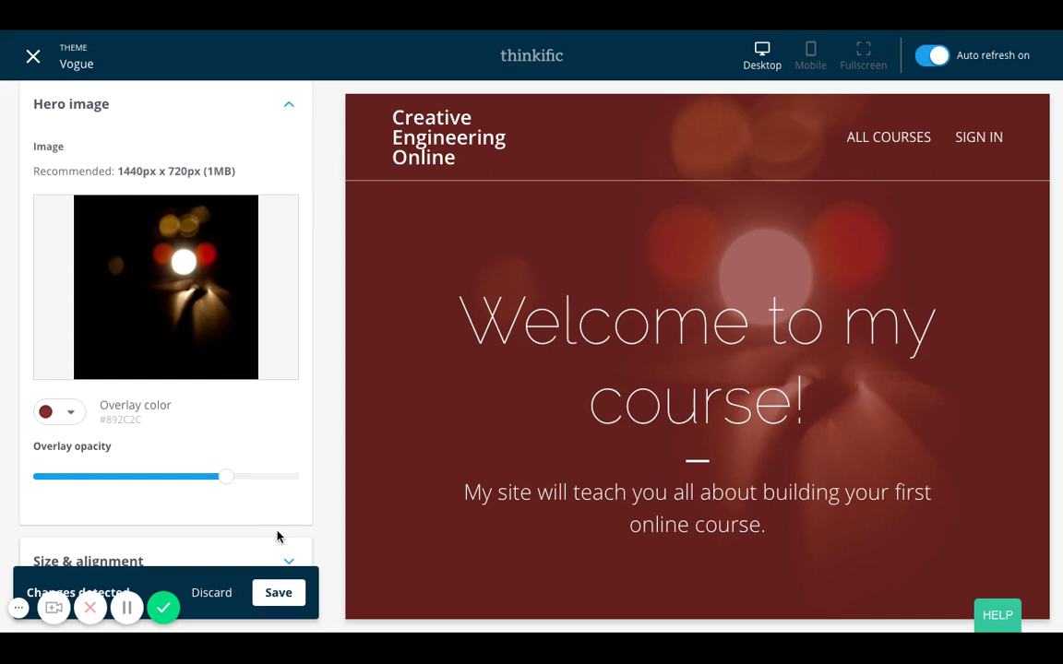
click(277, 592)
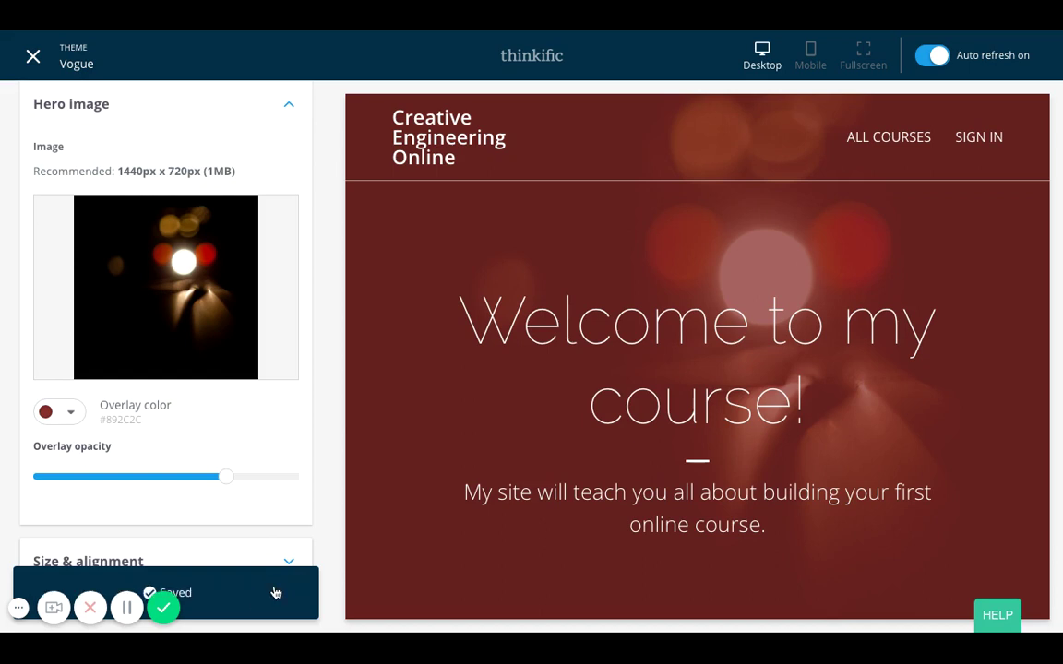